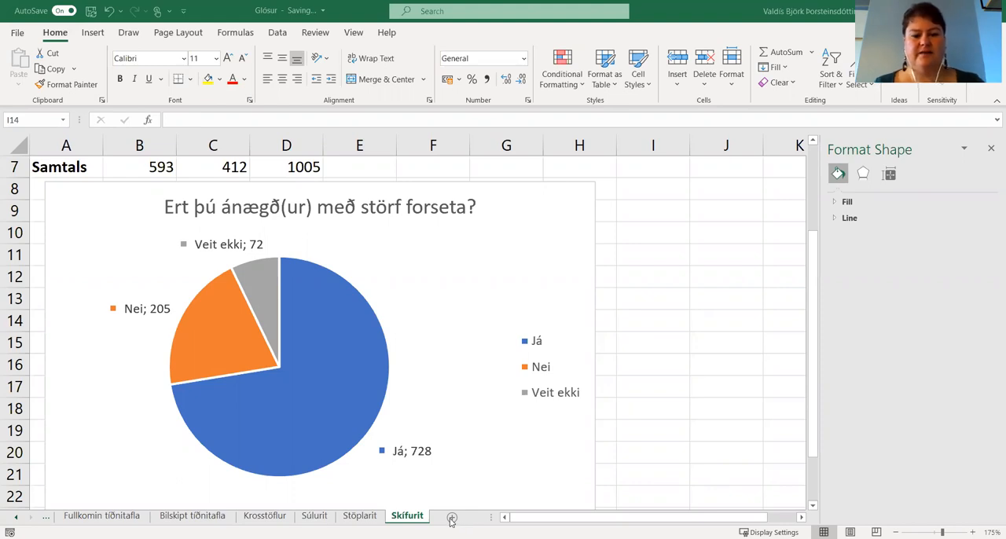
# Add a new worksheet after Skífurit and paste the copied Tegund, X and Y table starting at cell A1.
pyautogui.click(452, 519)
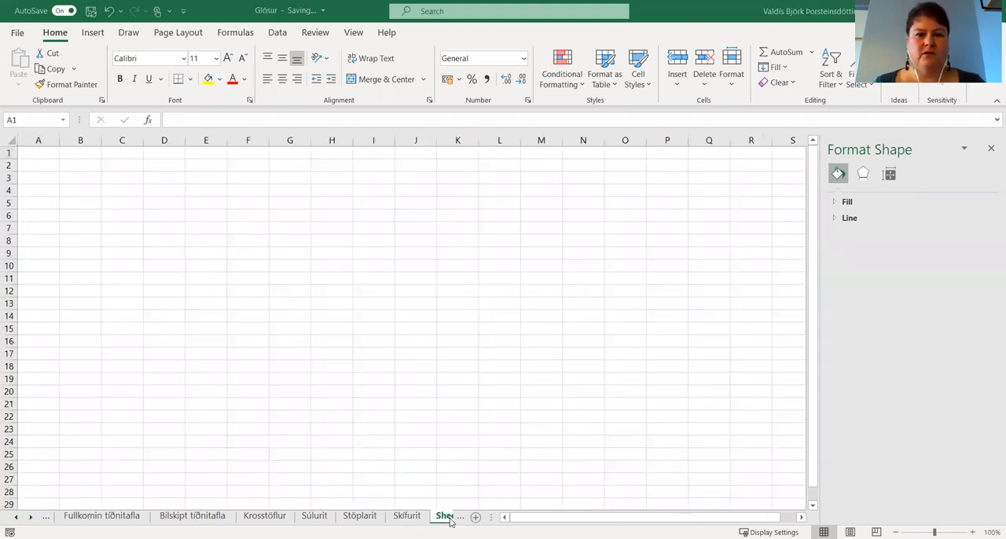
pyautogui.hotkey('ctrl', 'v')
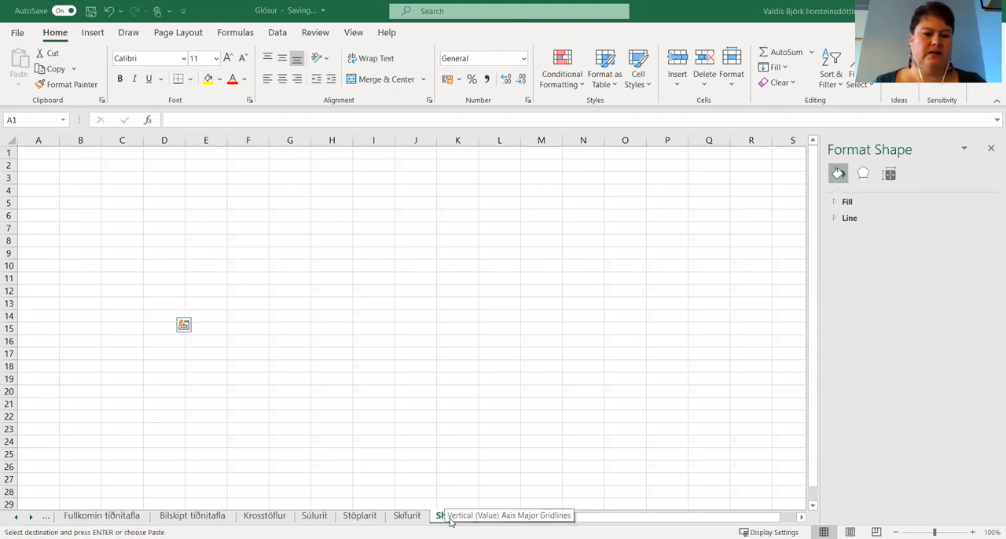
pyautogui.click(31, 150)
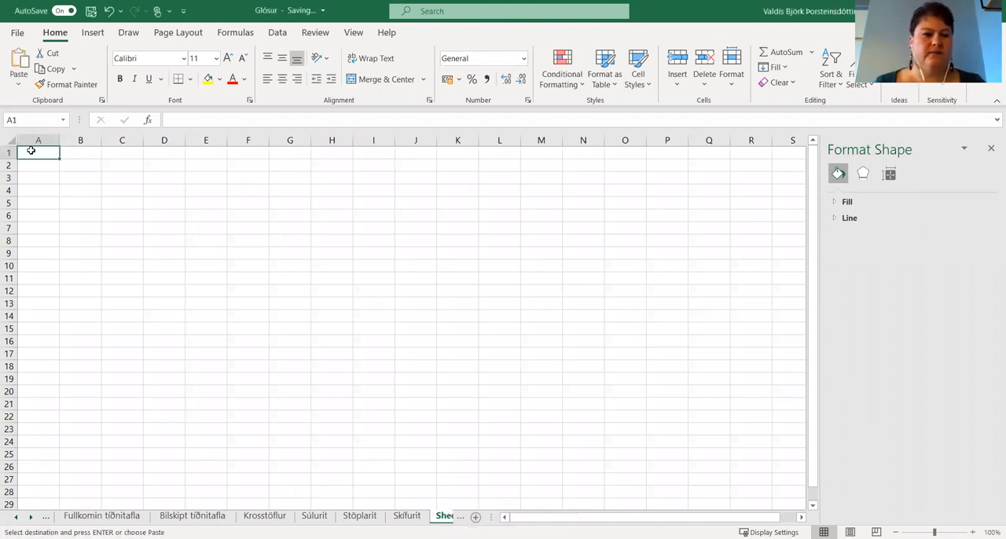
pyautogui.hotkey('shift', 'F10')
pyautogui.click(83, 220)
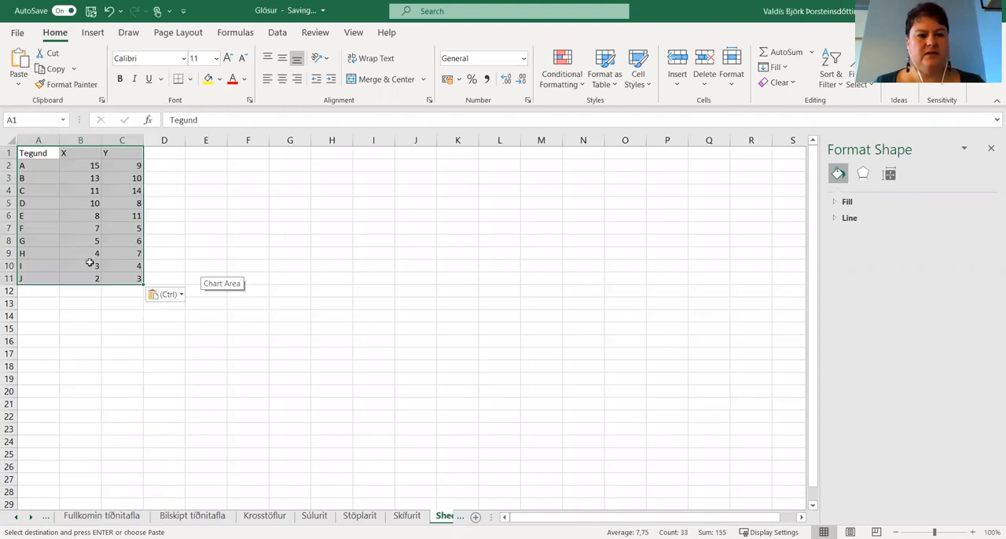
pyautogui.scroll(5, 109, 219)
pyautogui.scroll(2, 114, 220)
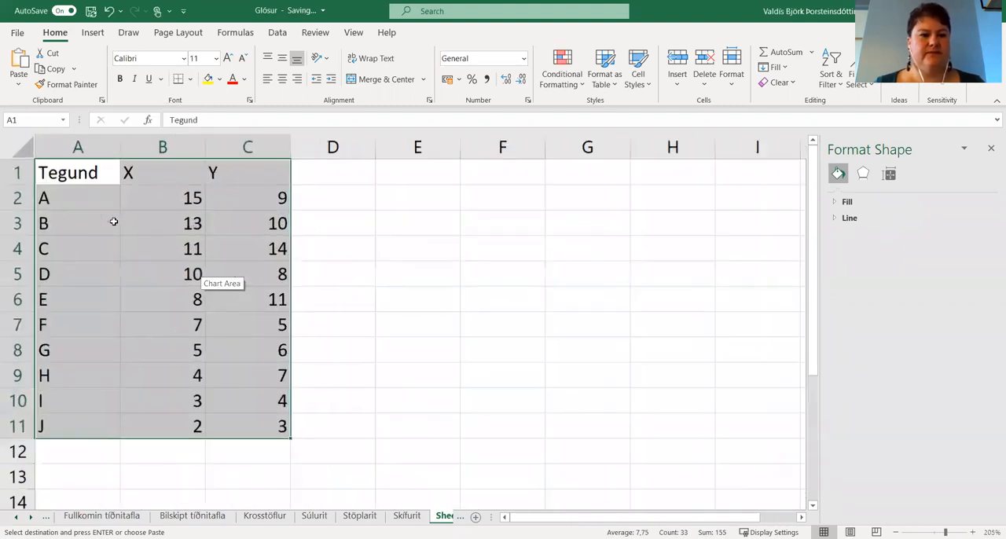
# Enter the note "X: Einkunn á árekstraprófi" in cell E1.
pyautogui.click(462, 269)
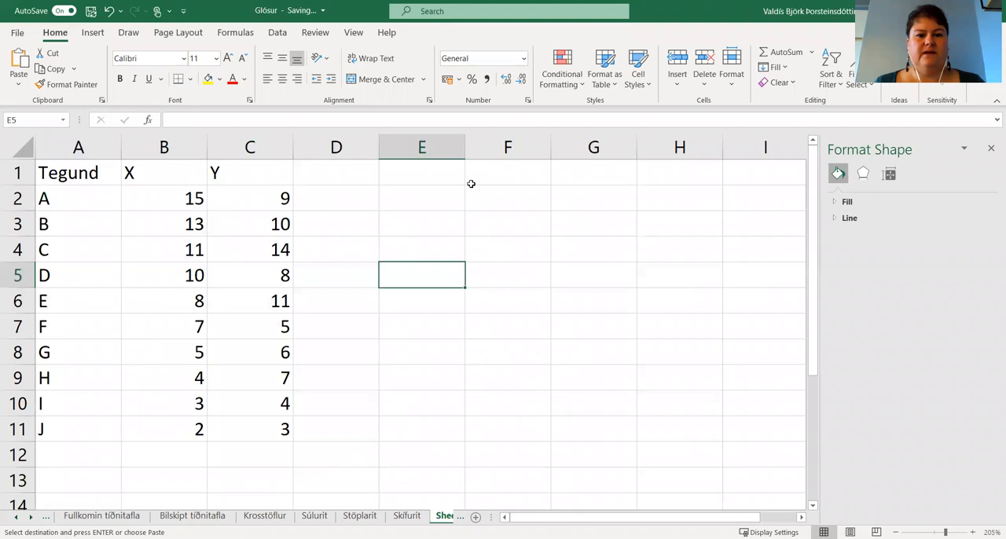
pyautogui.click(445, 171)
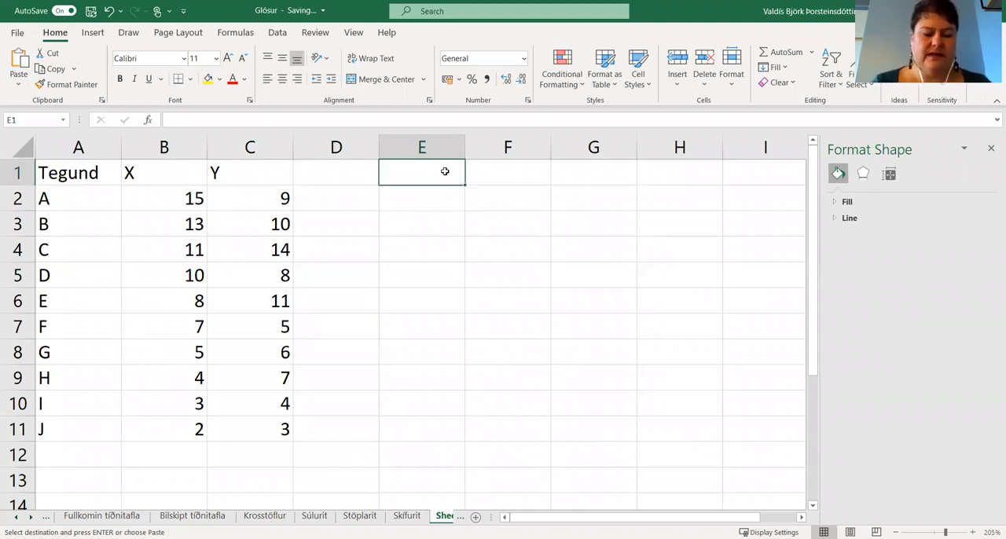
pyautogui.write('X: Einkunn á ')
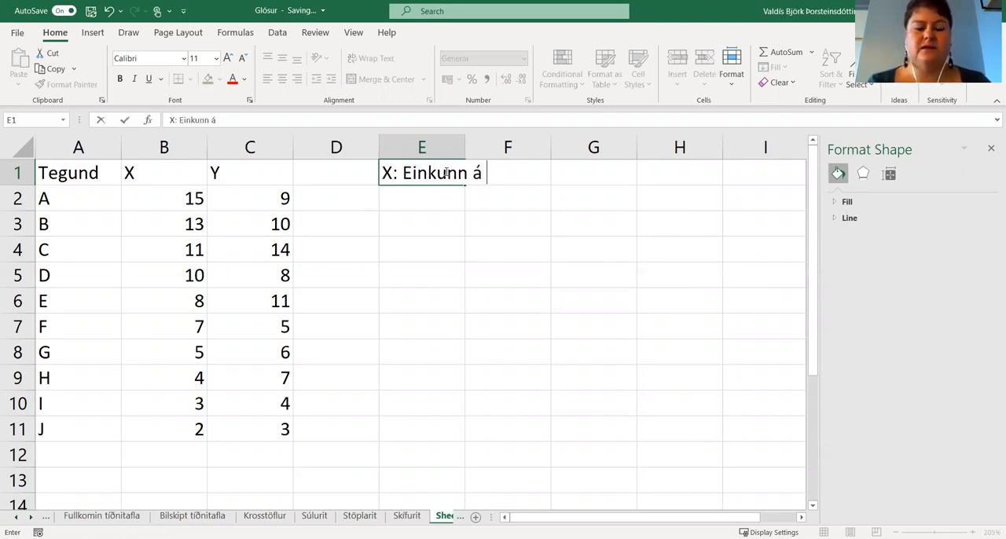
pyautogui.write('árekstrapr')
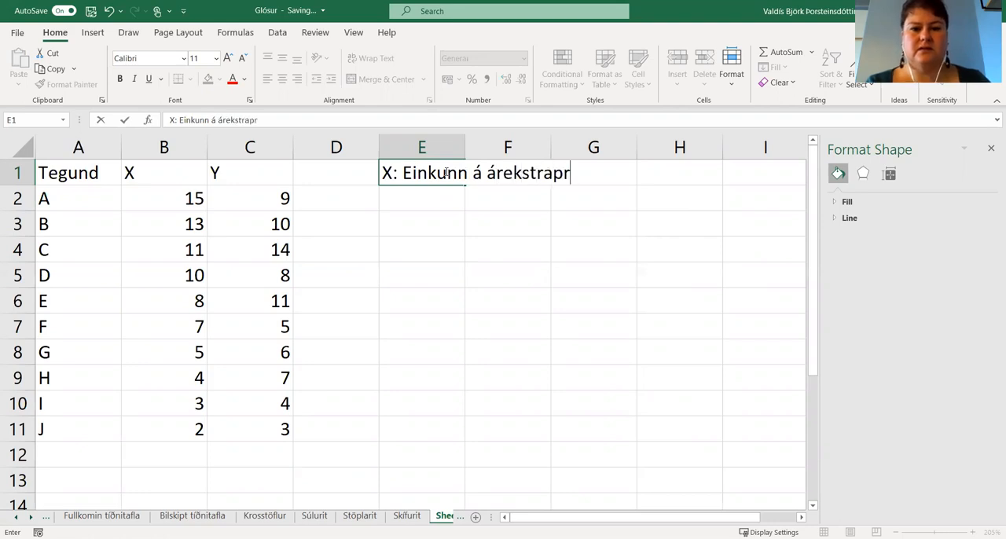
pyautogui.write('ófi')
pyautogui.press('Return')
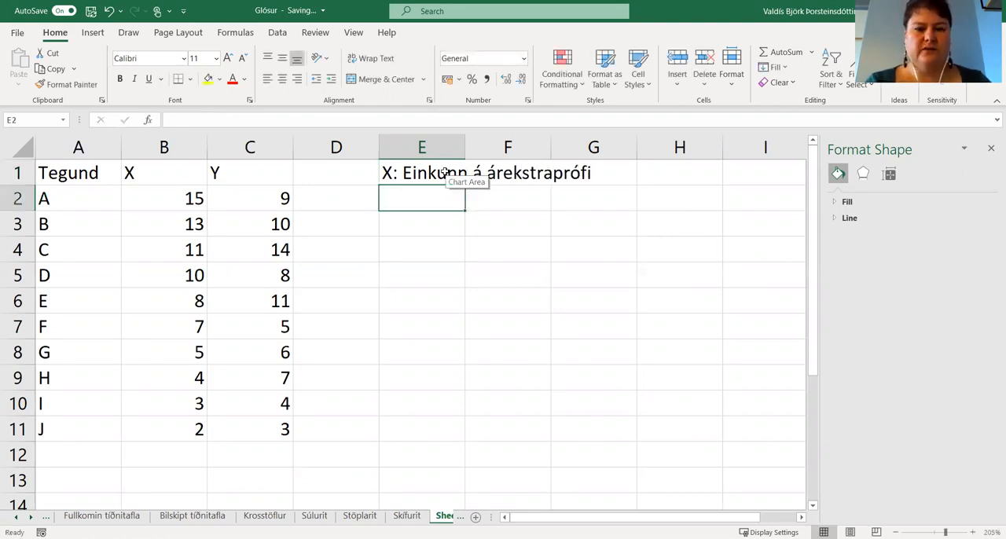
# Enter the note "Y: Verð í milljónum kr." in cell E2.
pyautogui.write('Y: ')
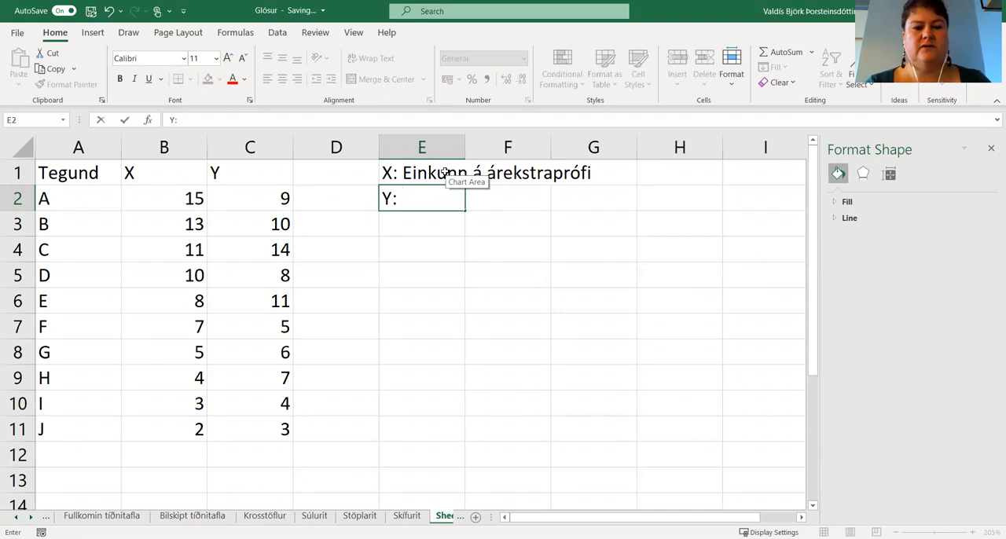
pyautogui.write('Verð ')
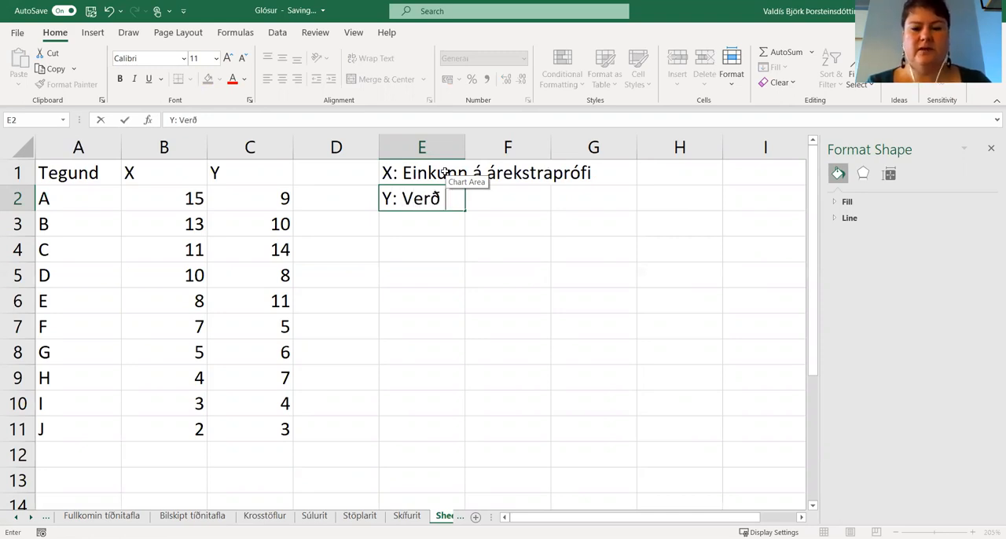
pyautogui.write('í')
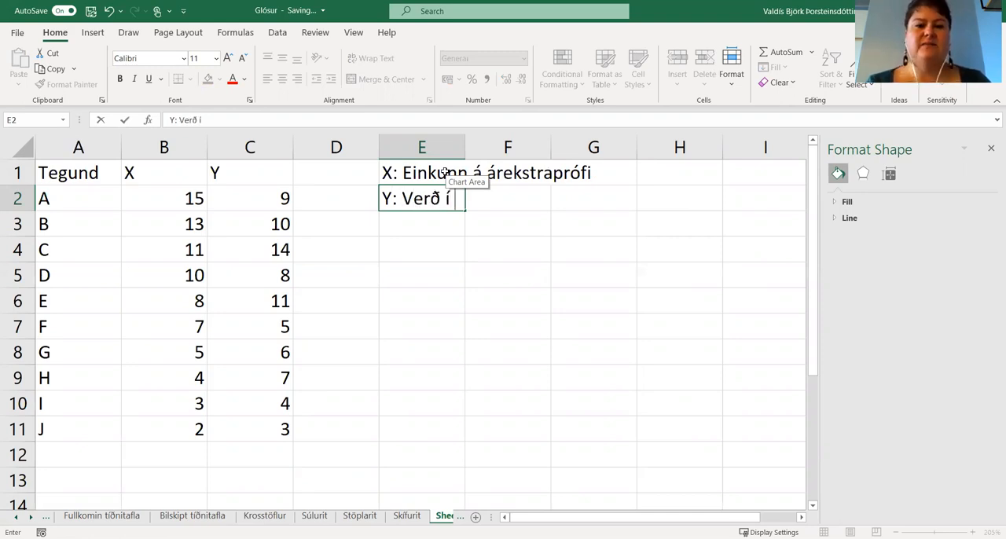
pyautogui.write(' milljón')
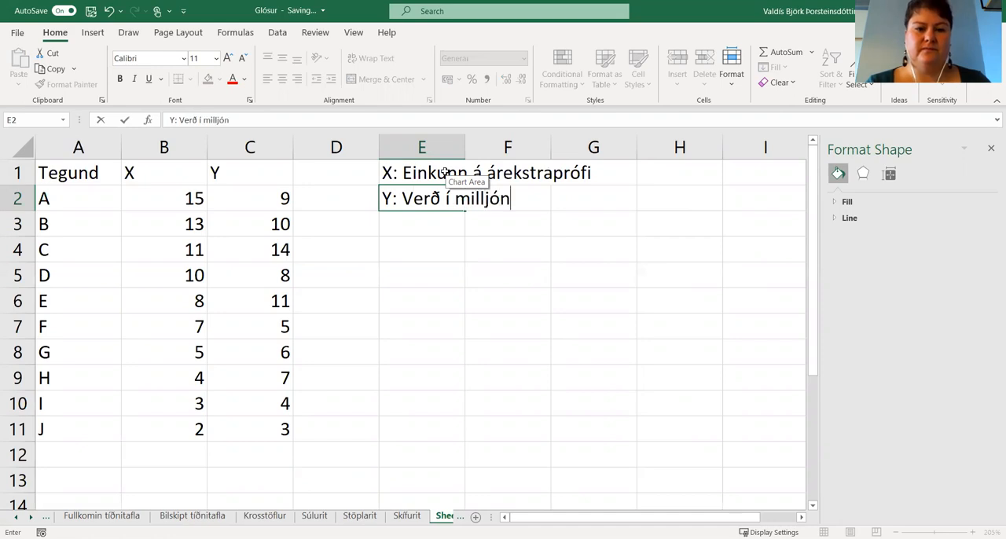
pyautogui.write('um kr.')
pyautogui.press('Return')
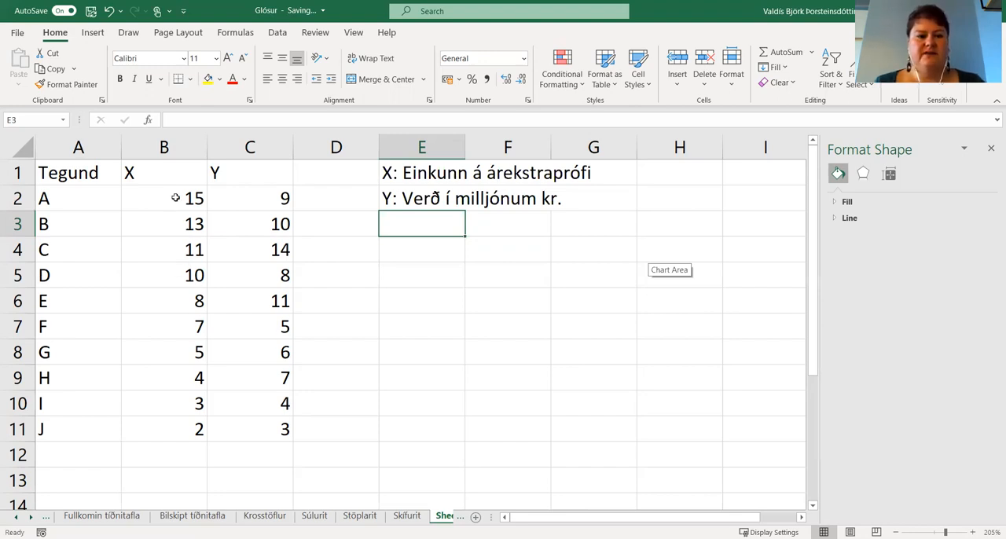
pyautogui.moveTo(182, 198); pyautogui.dragTo(160, 307)
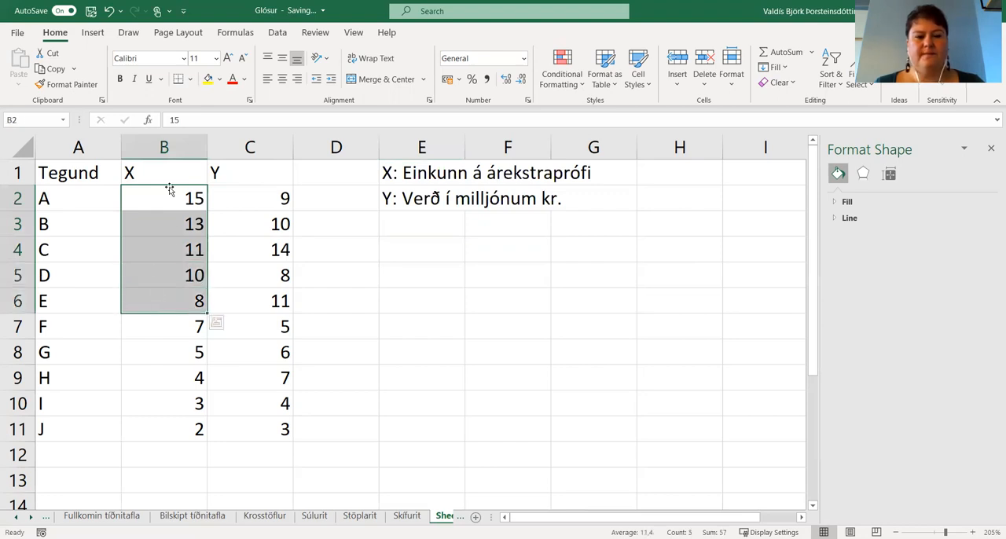
pyautogui.moveTo(271, 199); pyautogui.dragTo(281, 293)
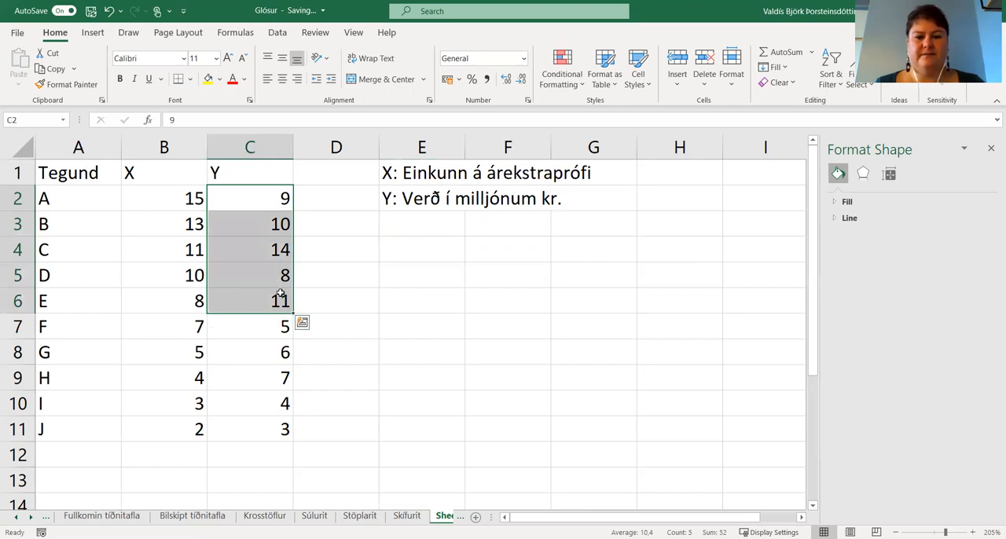
pyautogui.click(158, 197)
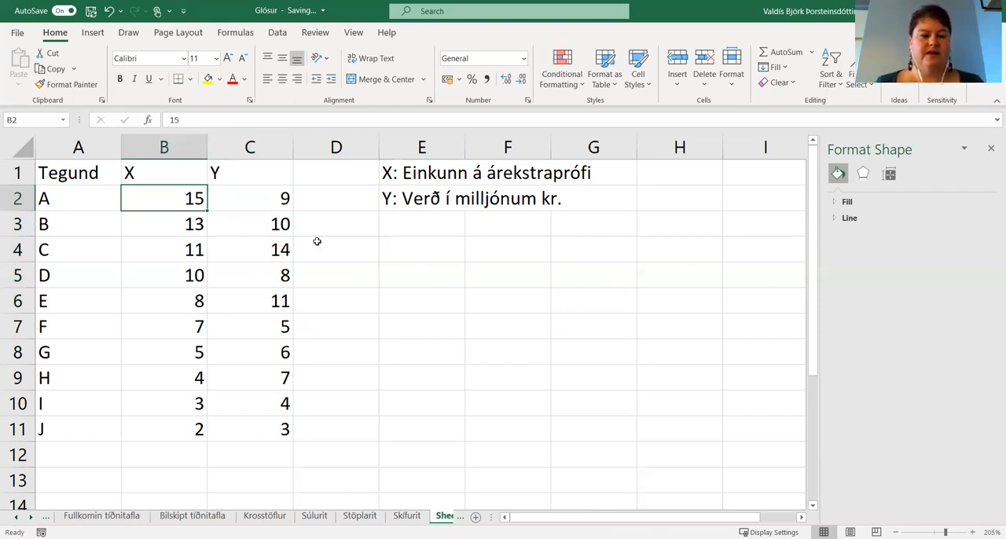
# Enter the sentence "Punktarit sýnir tengls tveggja talnabreyta." in cell E4.
pyautogui.click(417, 247)
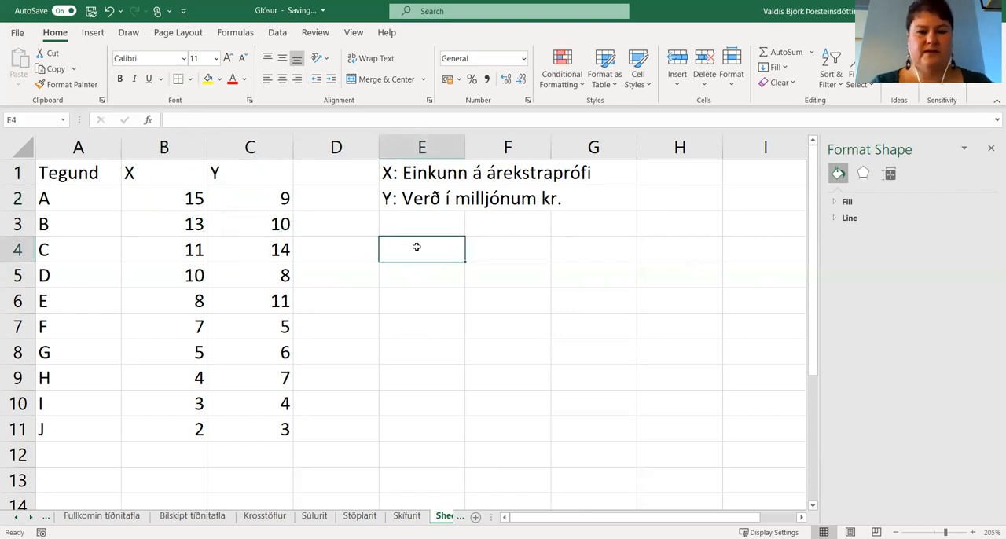
pyautogui.write('Punkta')
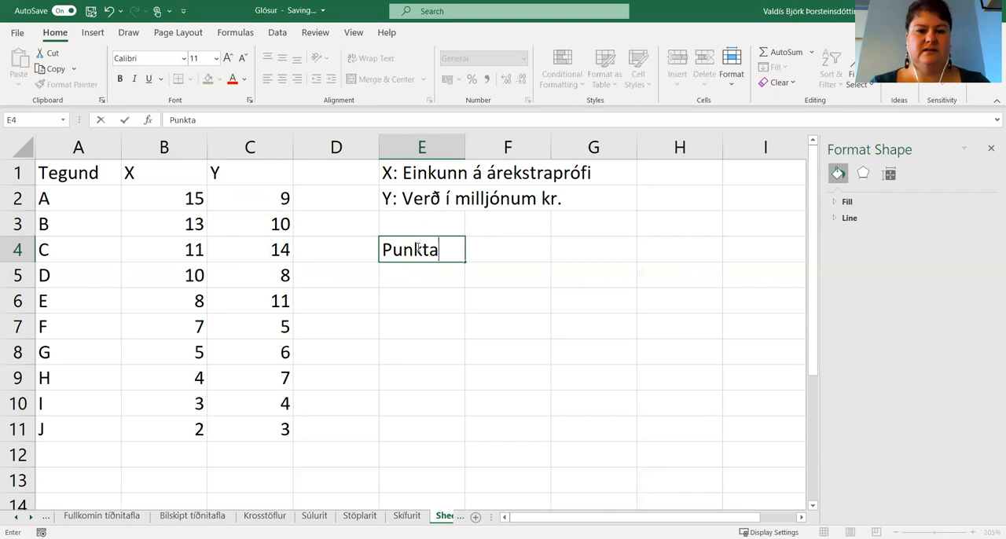
pyautogui.write('rit s')
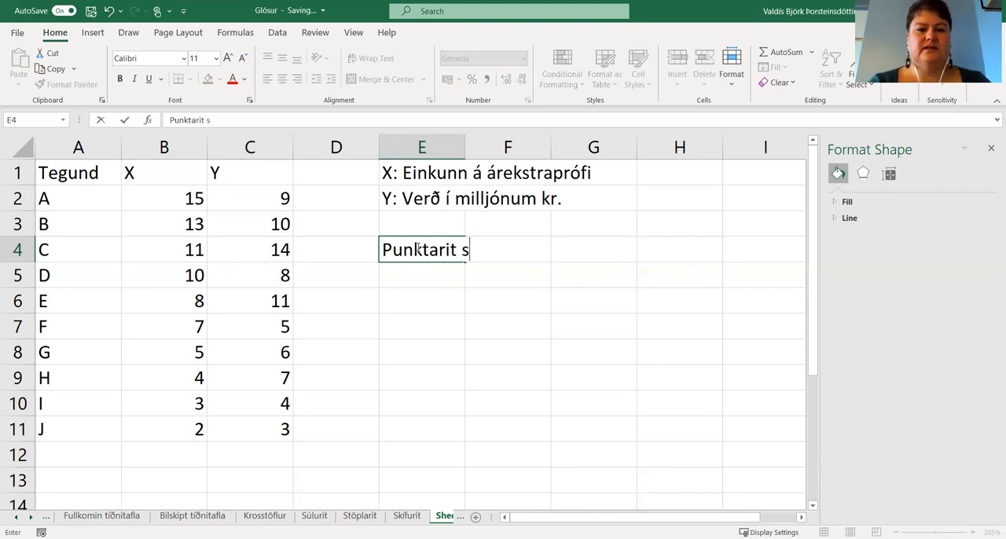
pyautogui.write('ýnir tengls')
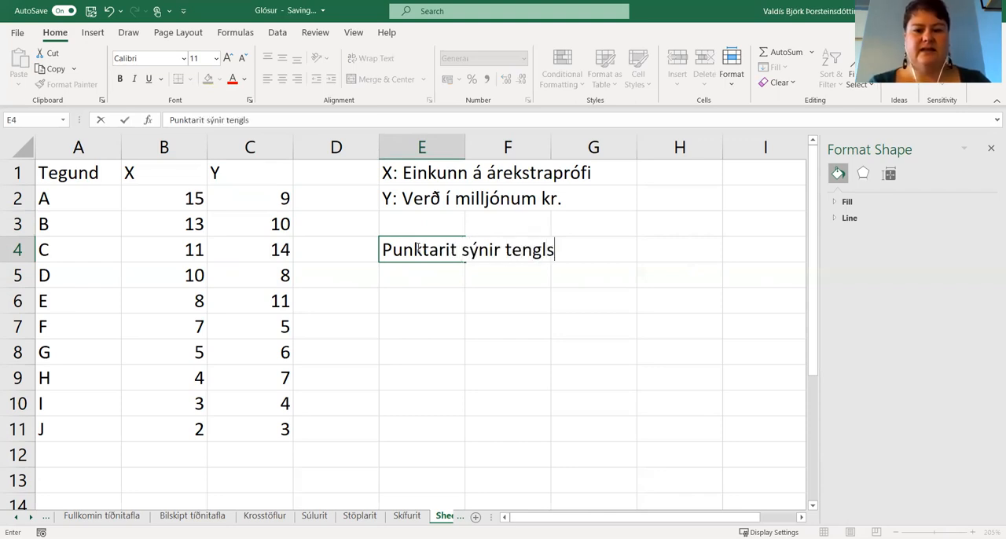
pyautogui.write(' tveg')
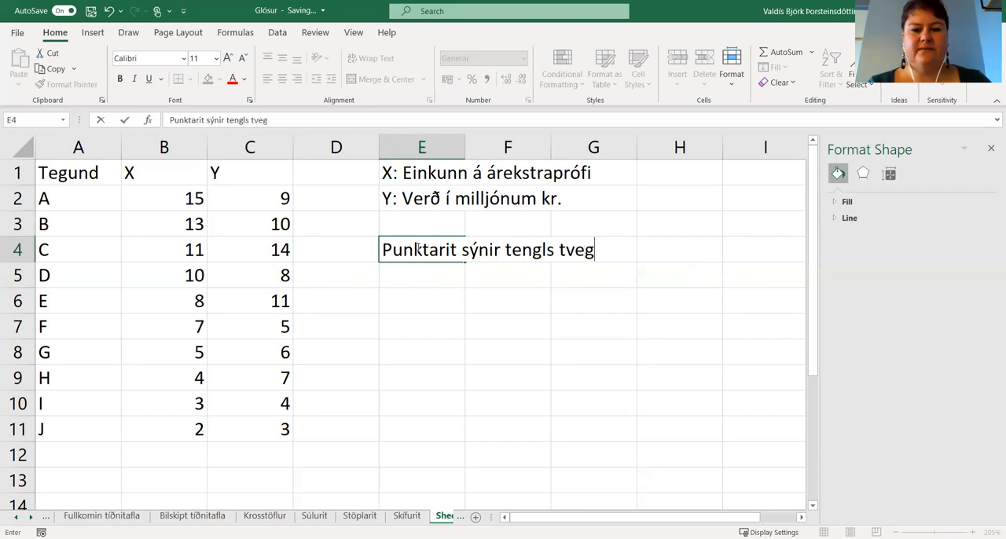
pyautogui.write('gja taln')
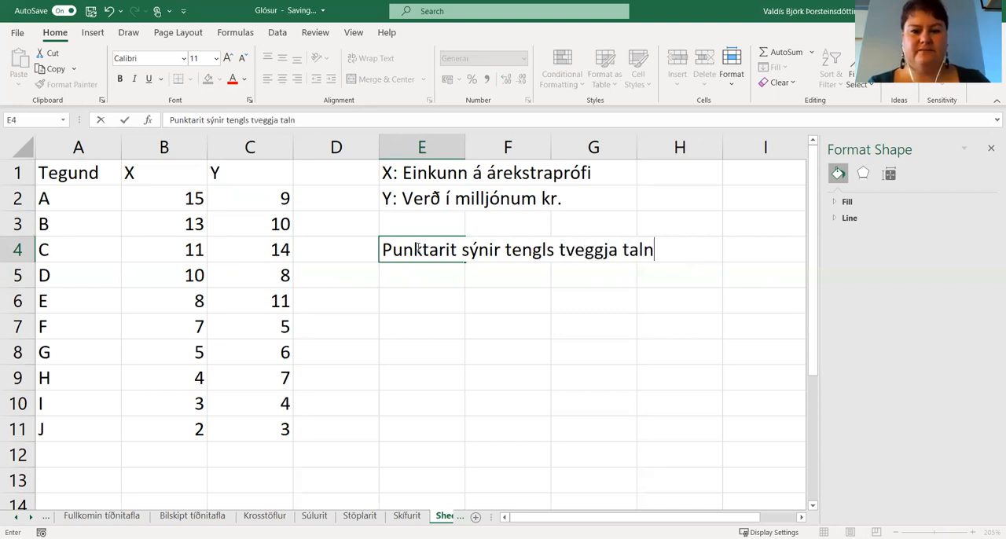
pyautogui.write('abreyta.')
pyautogui.press('Return')
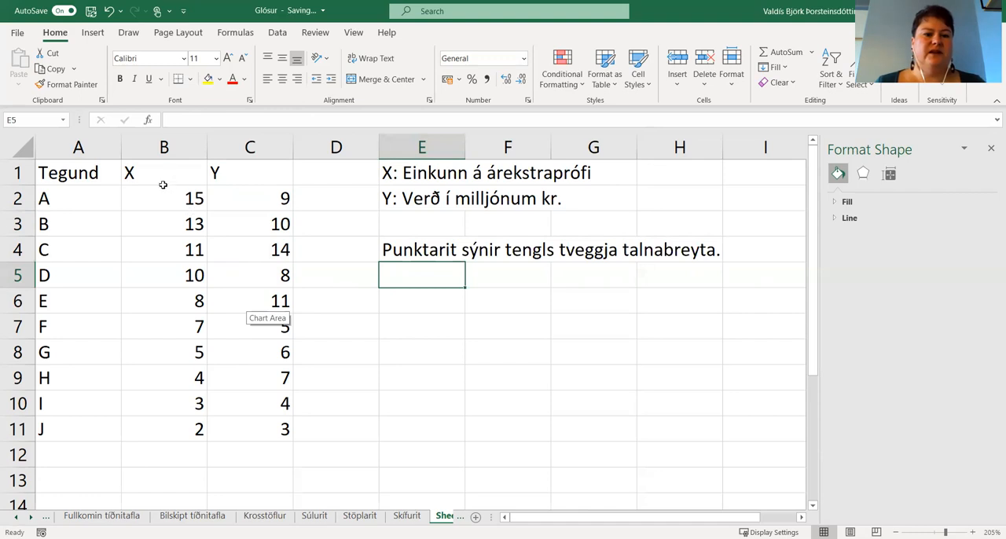
# Insert a plain Scatter chart from the X and Y values in cells B2:C11.
pyautogui.moveTo(155, 196); pyautogui.dragTo(256, 425)
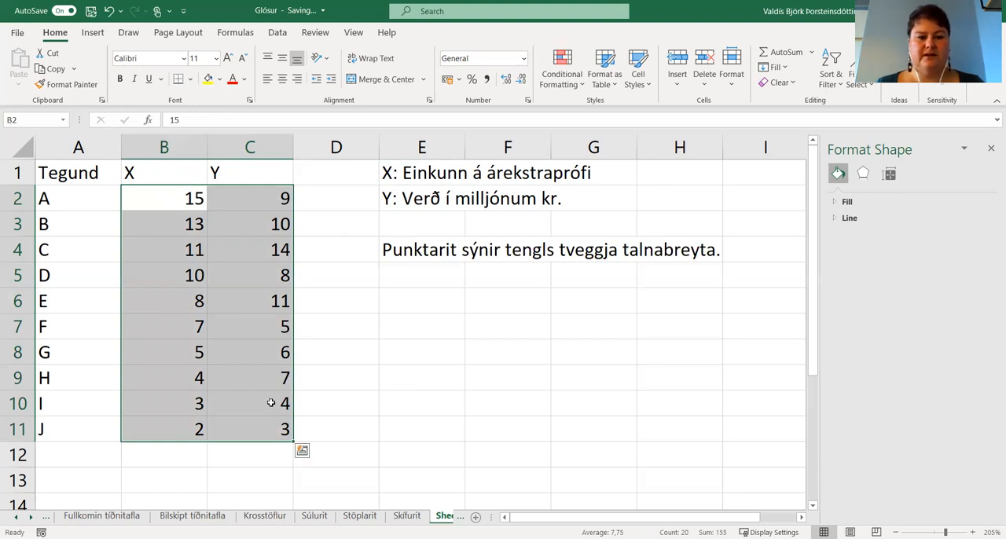
pyautogui.click(96, 34)
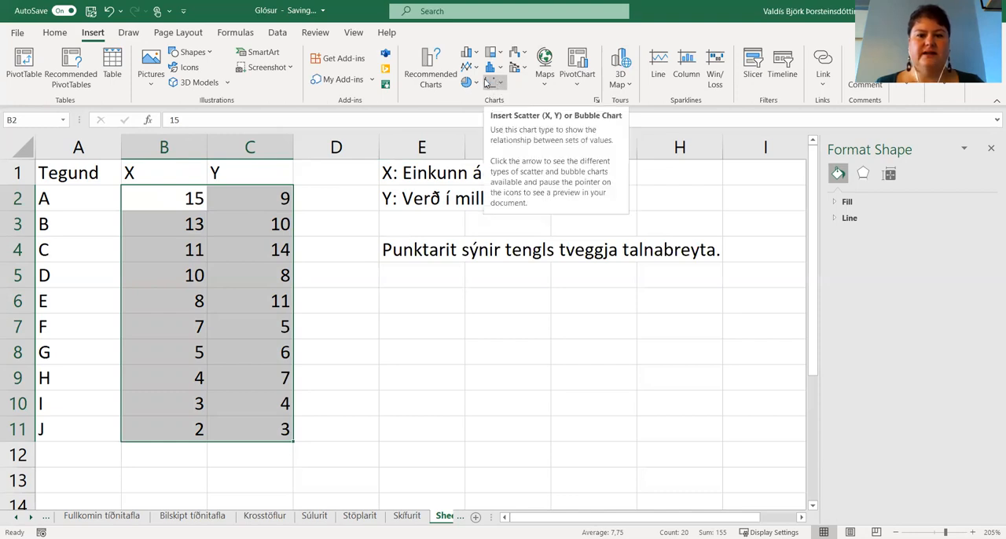
pyautogui.click(501, 82)
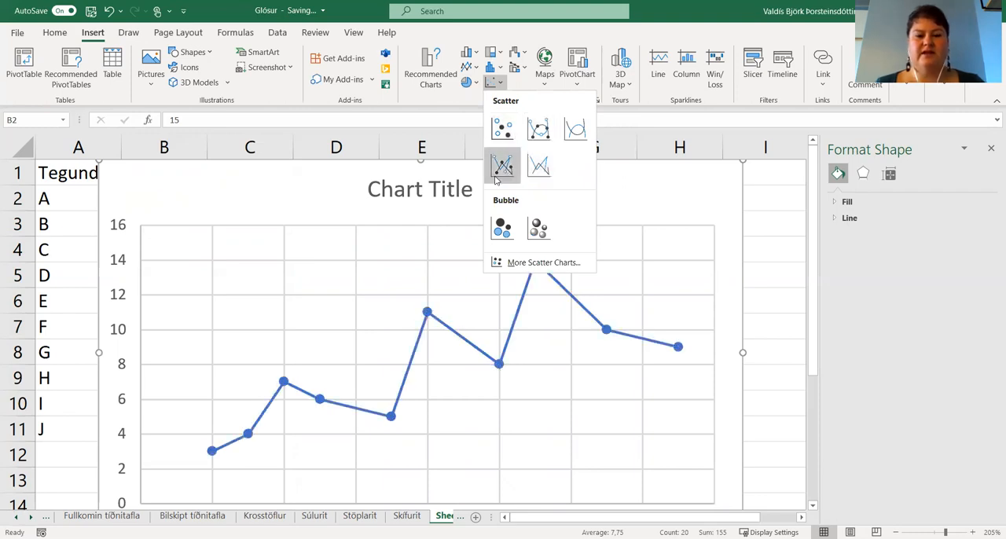
pyautogui.click(503, 132)
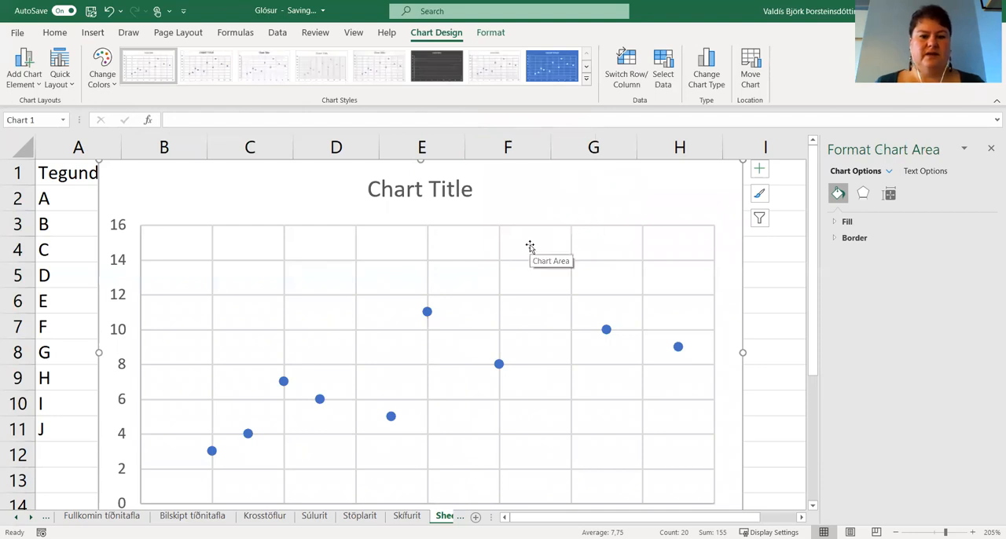
# Move the scatter chart off the data table so it sits beside the data, just below the note in row 4.
pyautogui.keyDown('ctrl'); pyautogui.scroll(-2, 530, 248); pyautogui.keyUp('ctrl')
pyautogui.keyDown('ctrl'); pyautogui.scroll(-2, 530, 249); pyautogui.keyUp('ctrl')
pyautogui.moveTo(136, 173); pyautogui.dragTo(260, 246)
pyautogui.keyDown('ctrl'); pyautogui.scroll(-1, 314, 240); pyautogui.keyUp('ctrl')
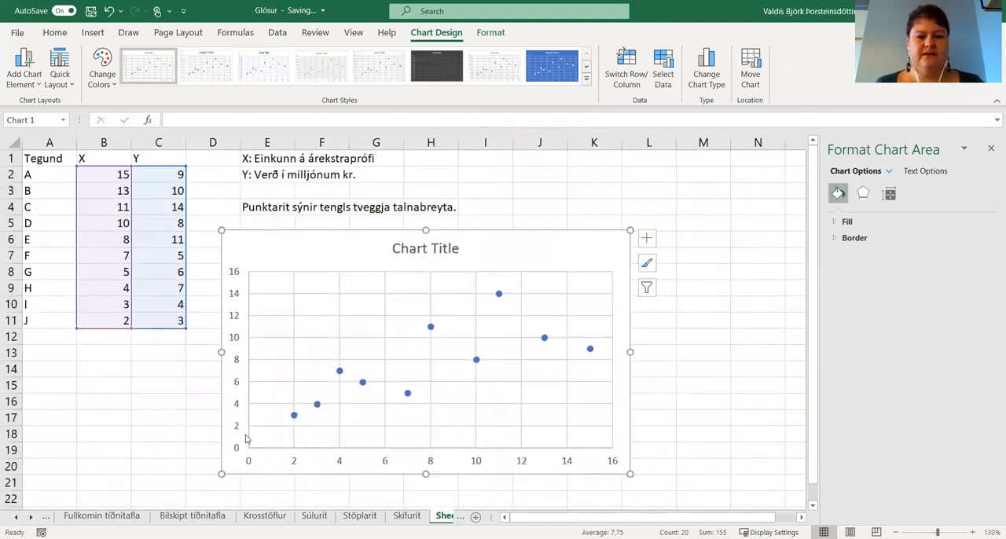
pyautogui.moveTo(235, 327); pyautogui.dragTo(384, 394)
pyautogui.moveTo(426, 323); pyautogui.dragTo(260, 243)
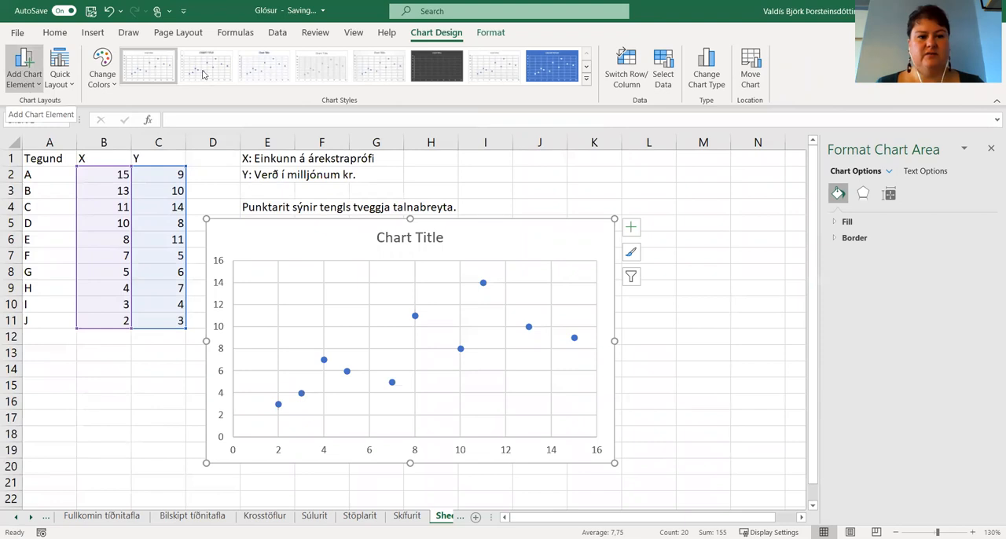
# Add primary horizontal and primary vertical axis titles to the scatter chart.
pyautogui.click(21, 87)
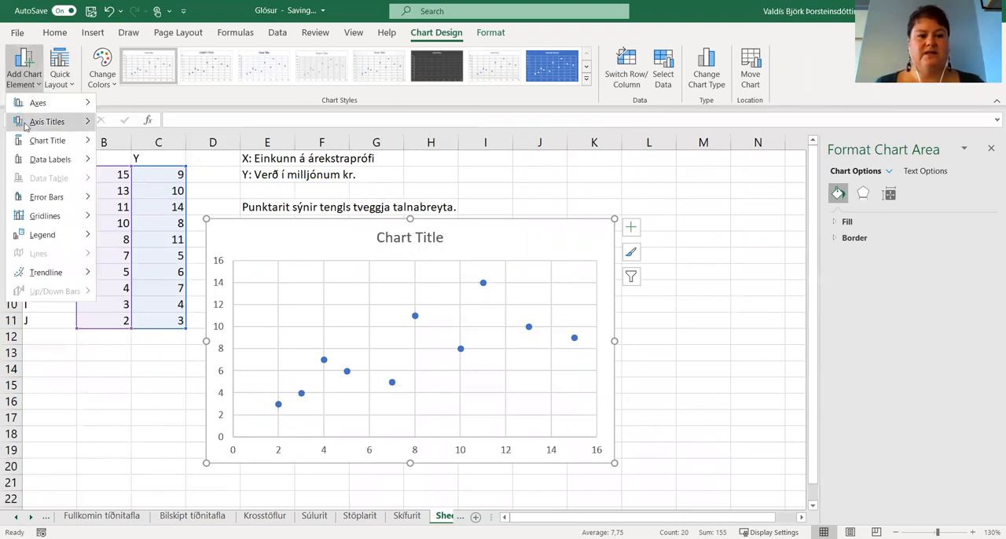
pyautogui.moveTo(97, 125)
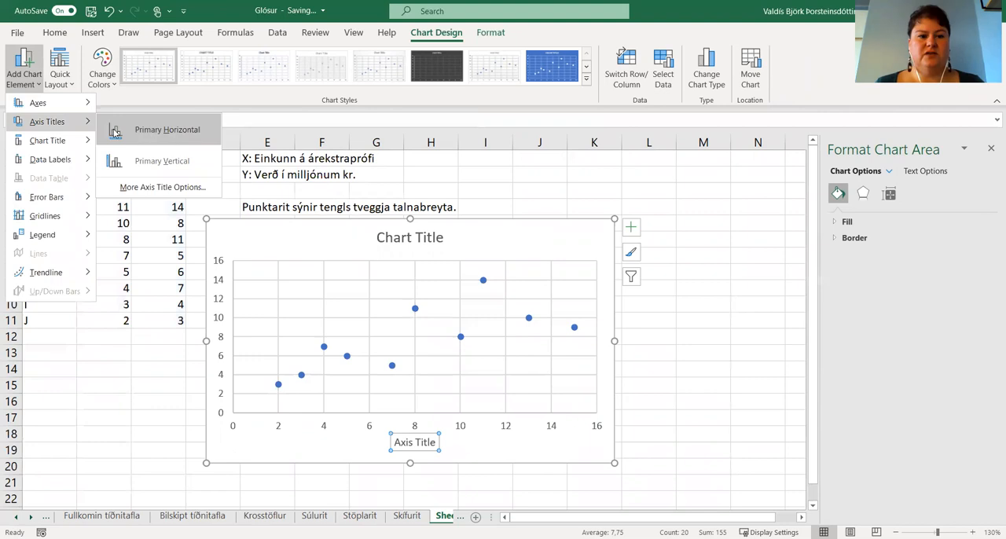
pyautogui.click(37, 82)
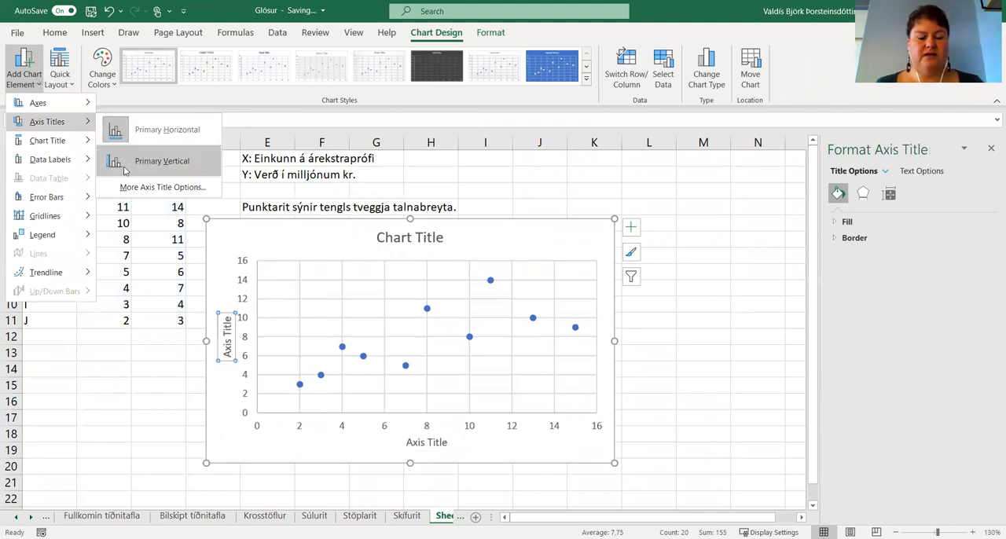
pyautogui.click(123, 169)
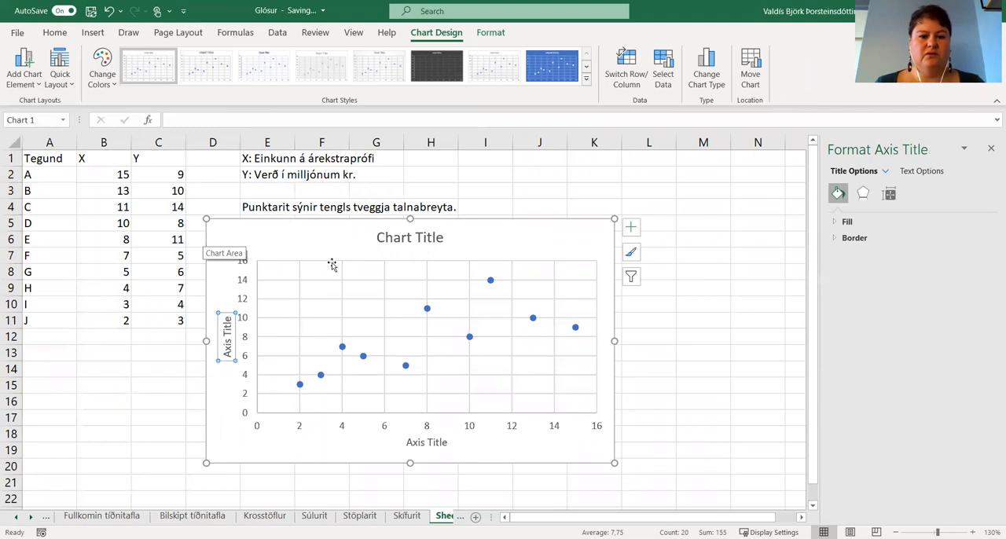
# Set the scatter chart's vertical axis title to "Verð í milljónum kr.".
pyautogui.click(295, 236)
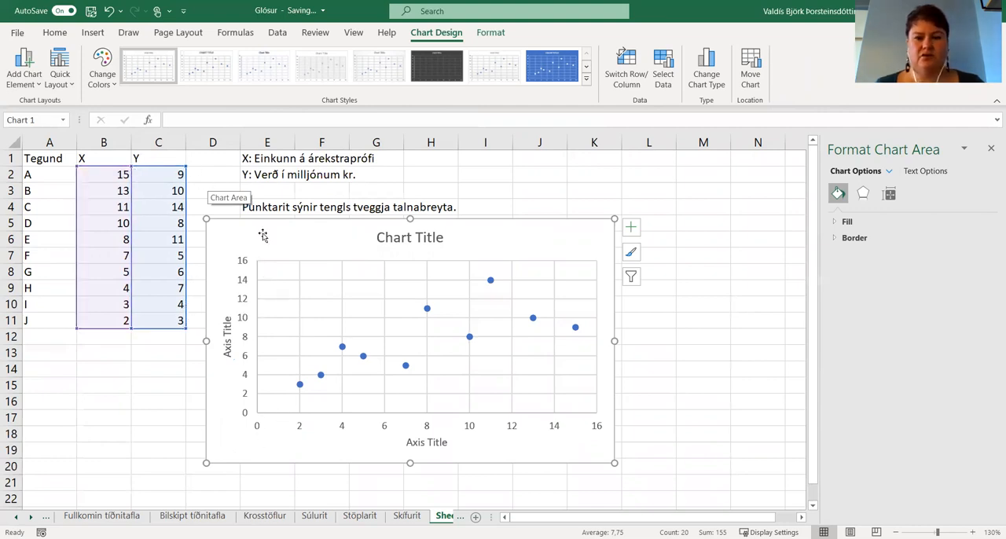
pyautogui.click(228, 336)
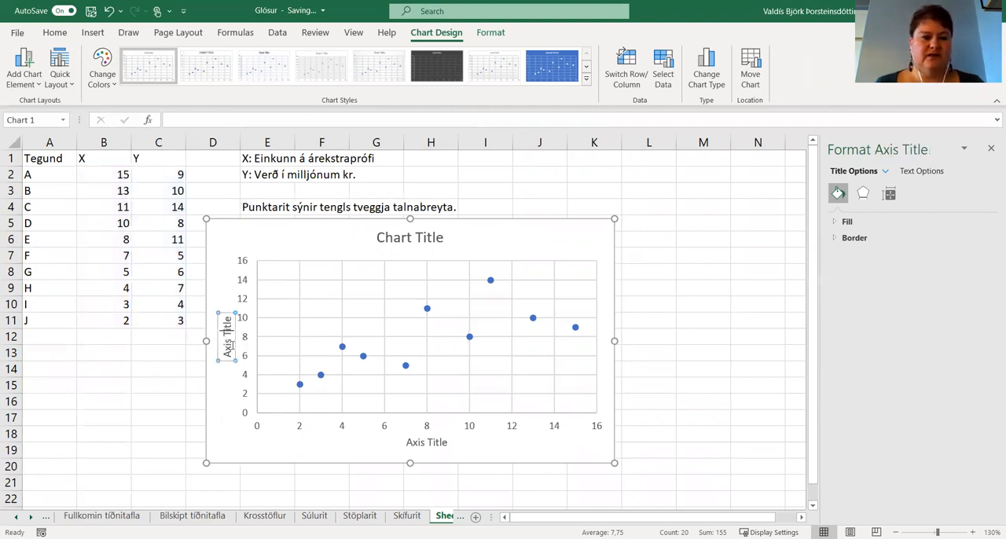
pyautogui.tripleClick(227, 343)
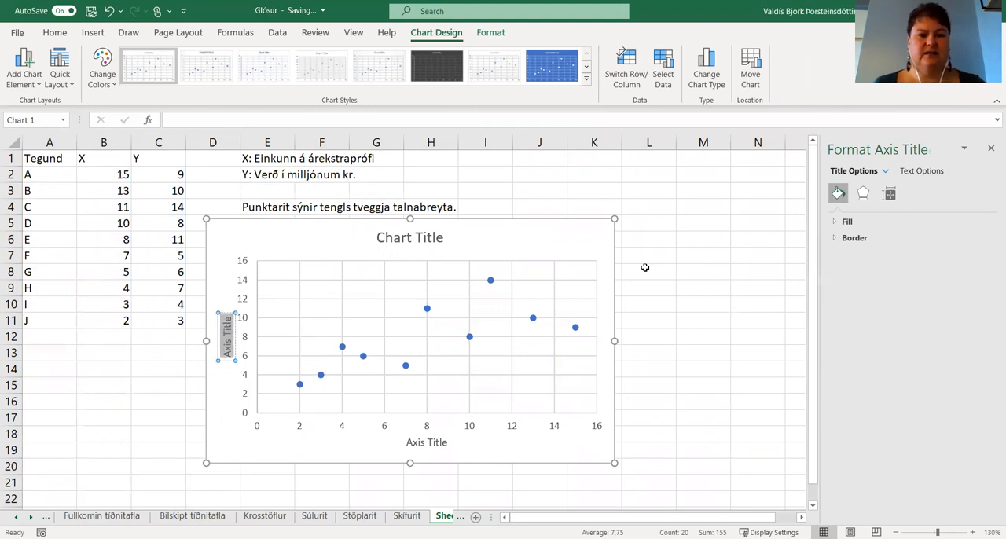
pyautogui.write('Verð')
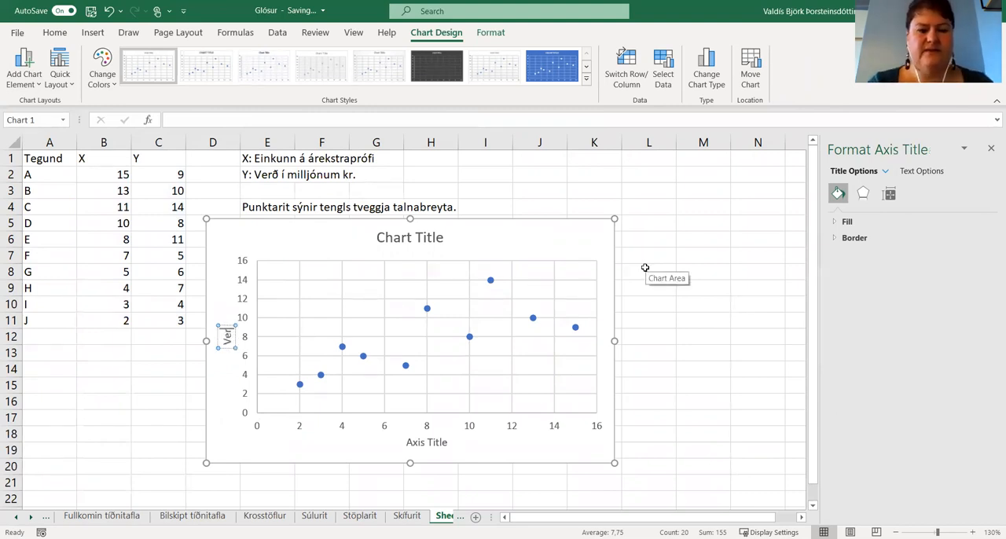
pyautogui.write(' í milljónum kr.')
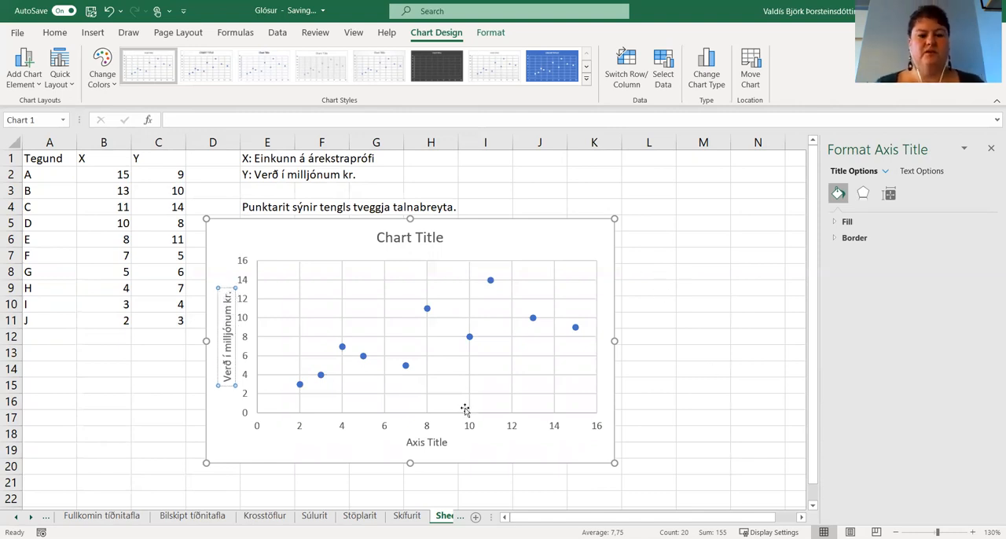
pyautogui.click(421, 458)
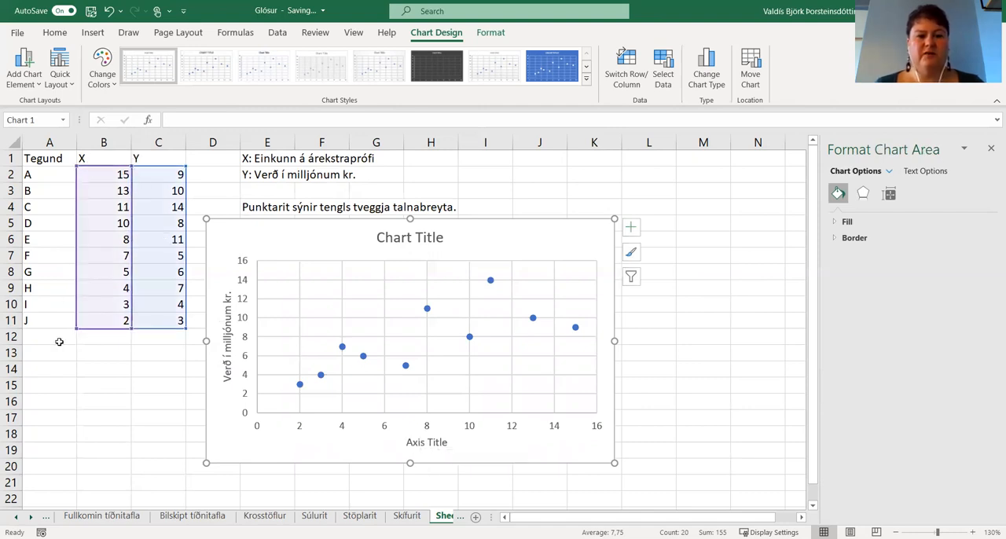
# Set the scatter chart's horizontal axis title to "Einkunn á árekstraprófi".
pyautogui.click(414, 444)
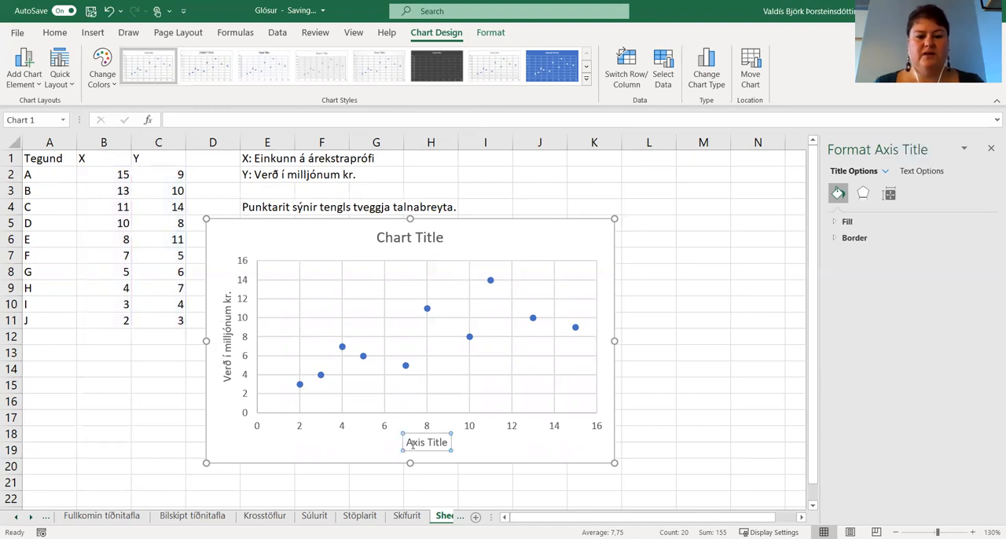
pyautogui.hotkey('ctrl', 'a')
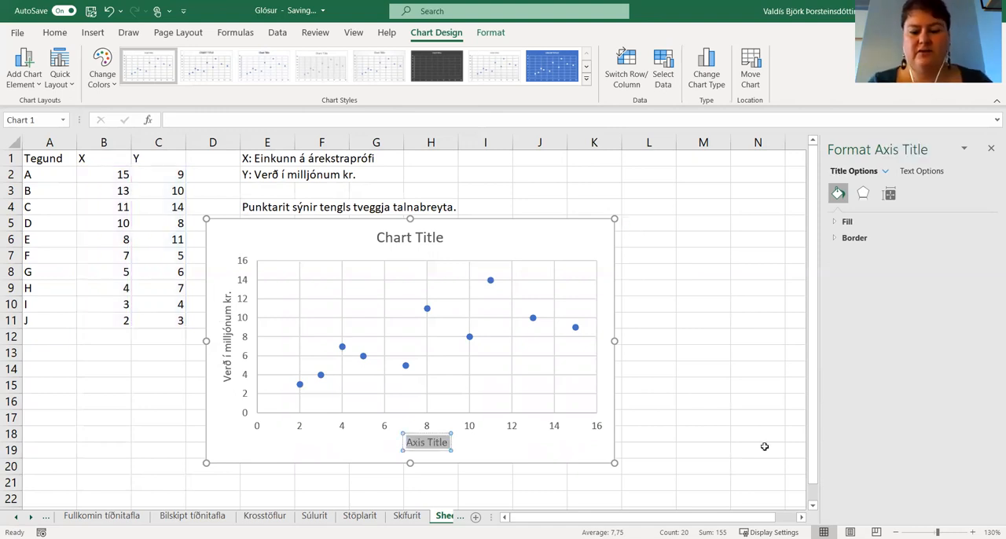
pyautogui.write('Einkunn á')
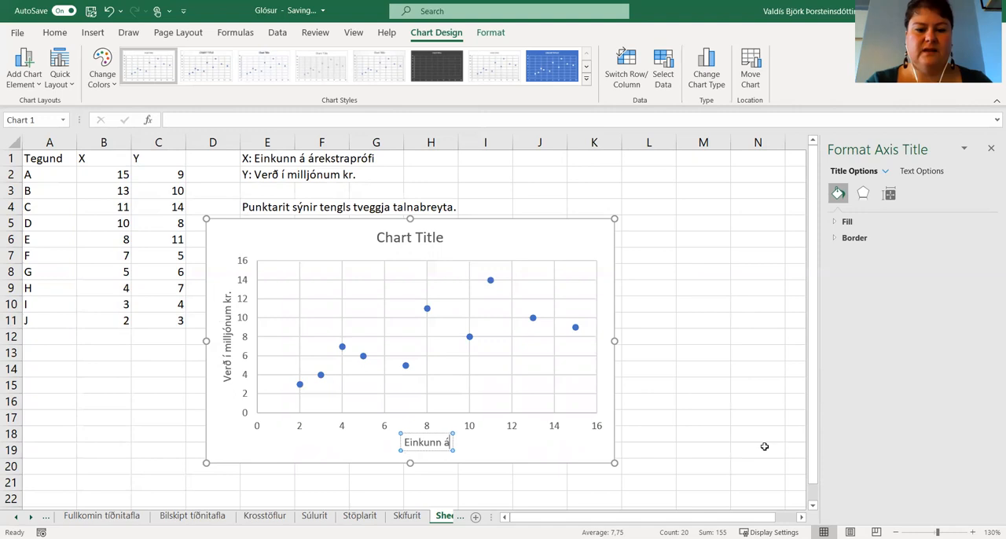
pyautogui.write(' árekstr')
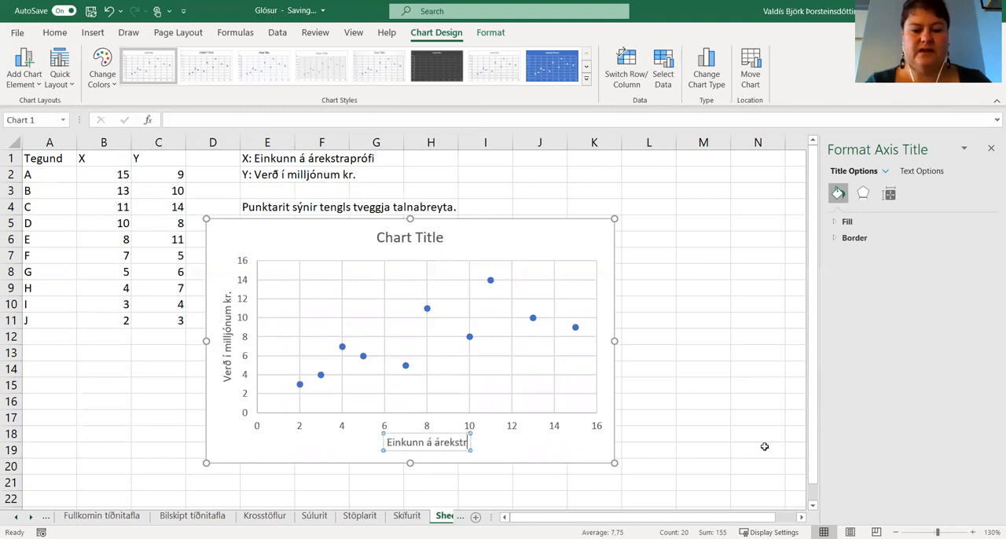
pyautogui.write('aprófi')
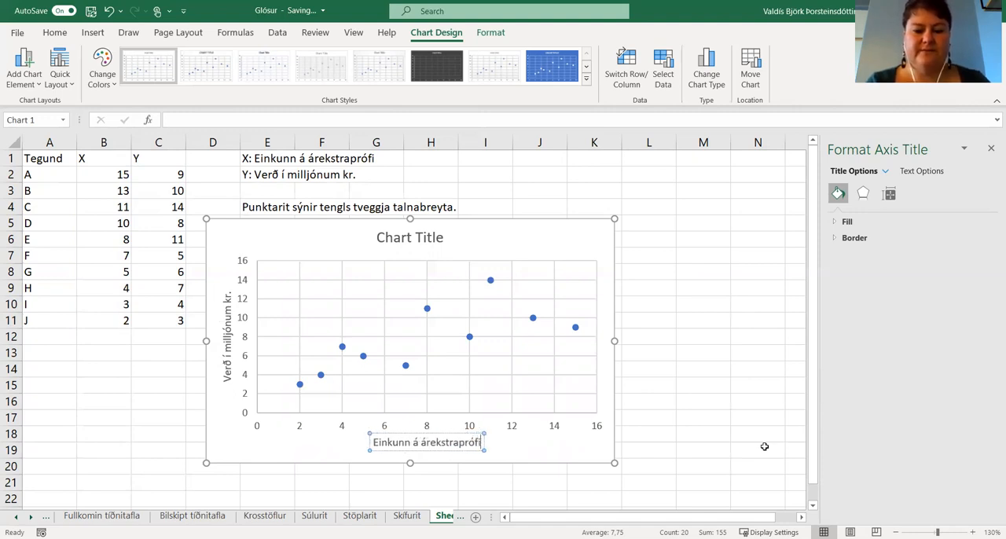
pyautogui.click(306, 443)
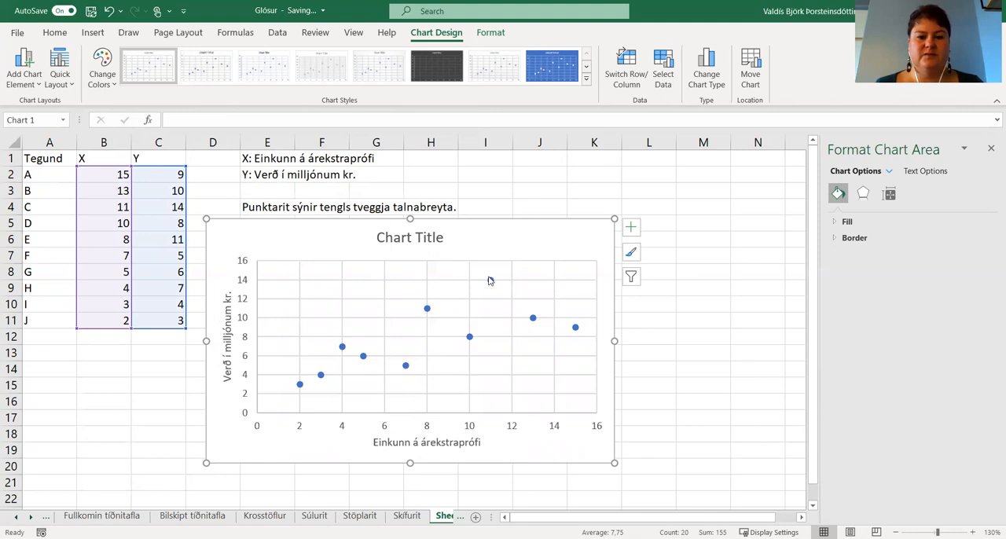
# Change the chart title to "Samband einkunnar á árekstraprófi og verðs í milljónum kr.".
pyautogui.moveTo(490, 281)
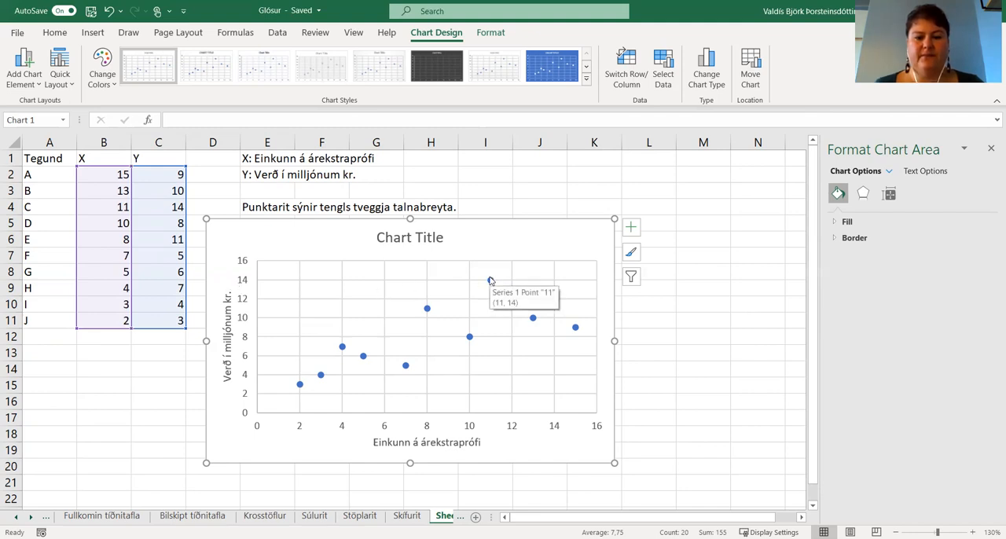
pyautogui.click(388, 237)
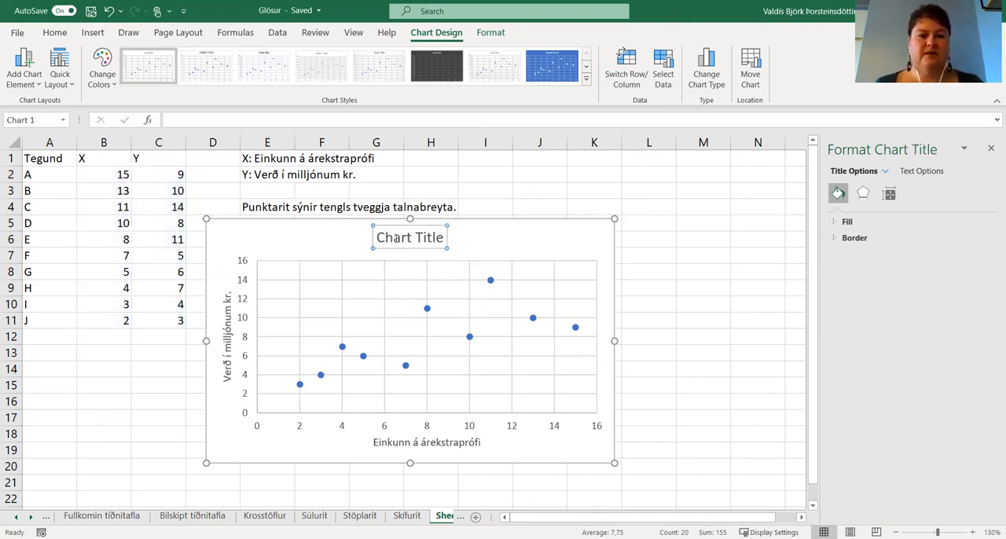
pyautogui.hotkey('ctrl', 'a')
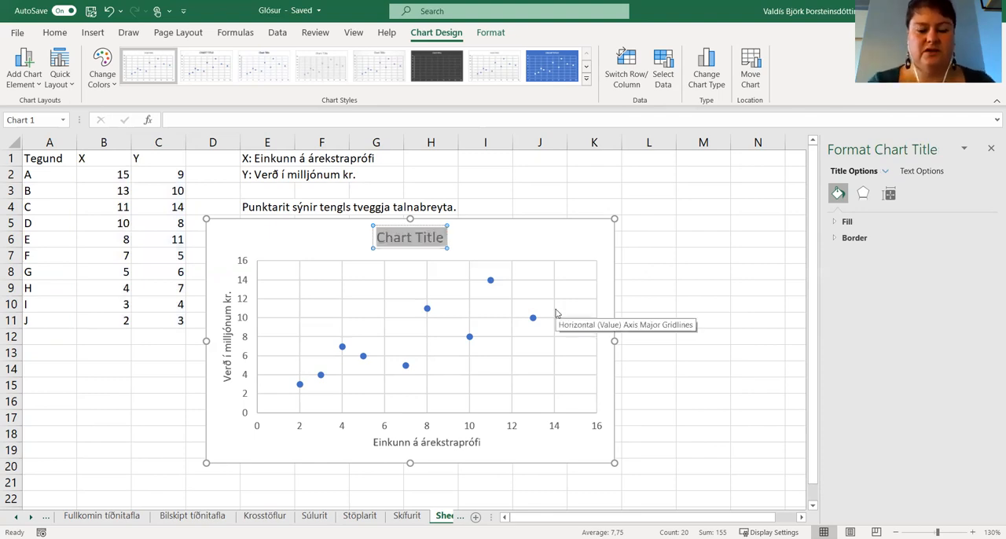
pyautogui.write('Sa')
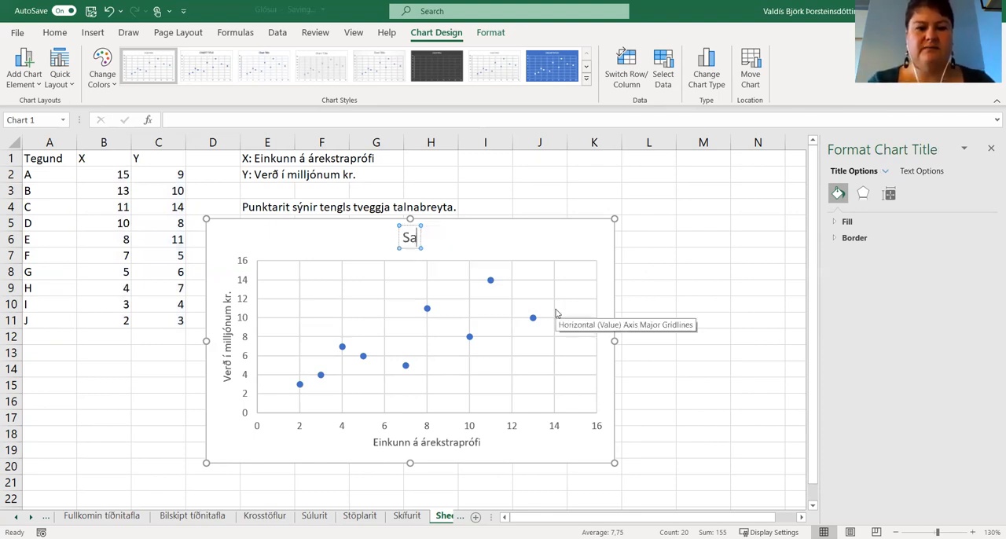
pyautogui.write('mband einkunnar á áreks')
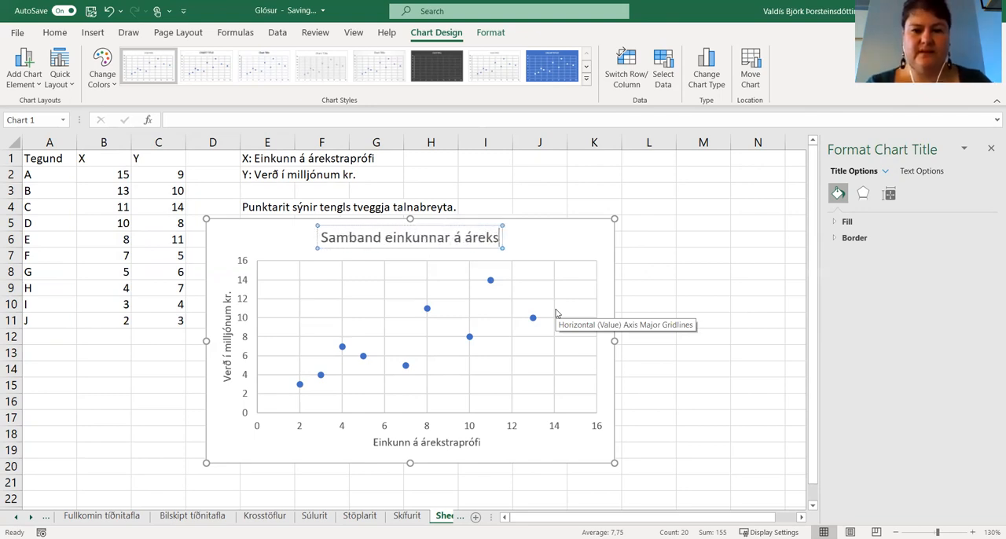
pyautogui.write('traprófi og verðs í milljónum kr.')
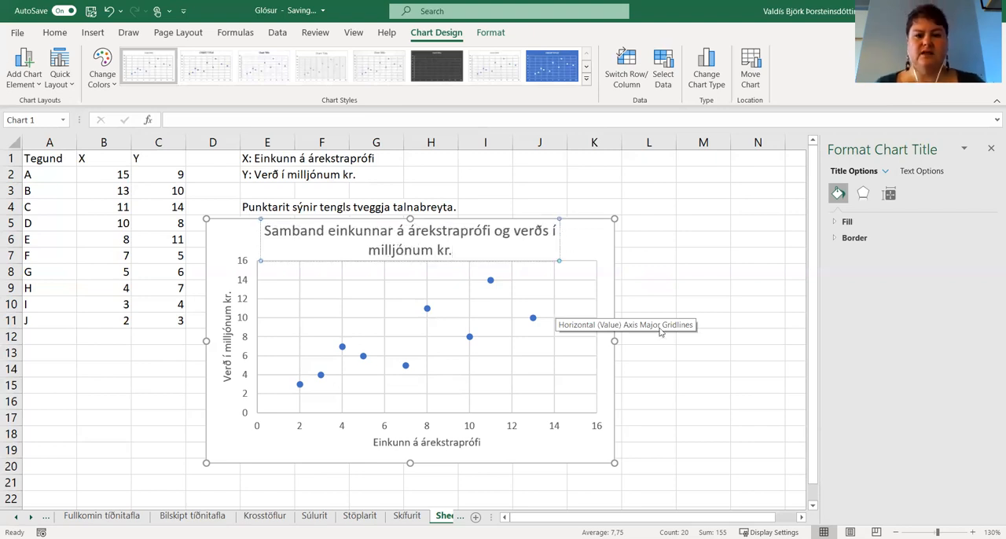
pyautogui.click(582, 237)
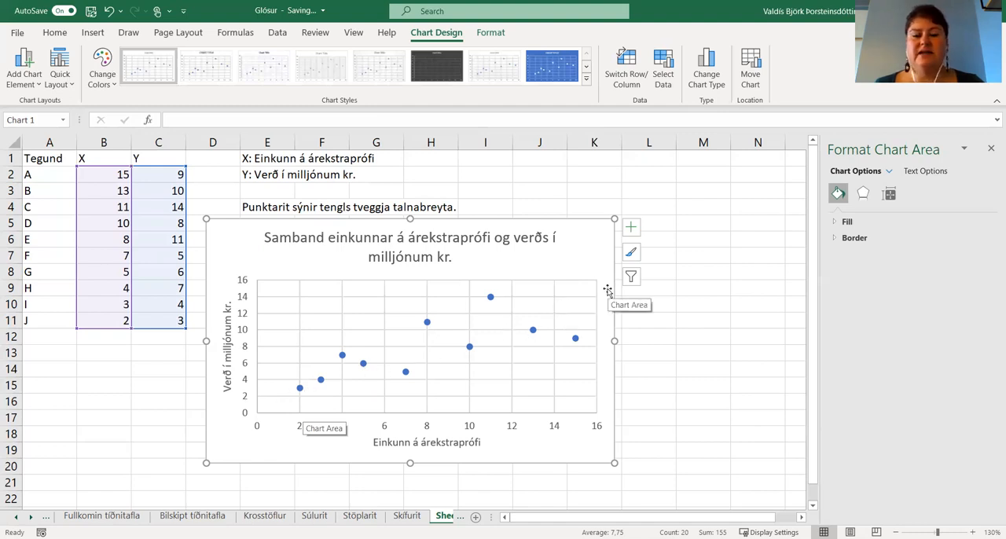
# Add a linear trendline to the scatter chart's data series and deselect the chart.
pyautogui.click(363, 366)
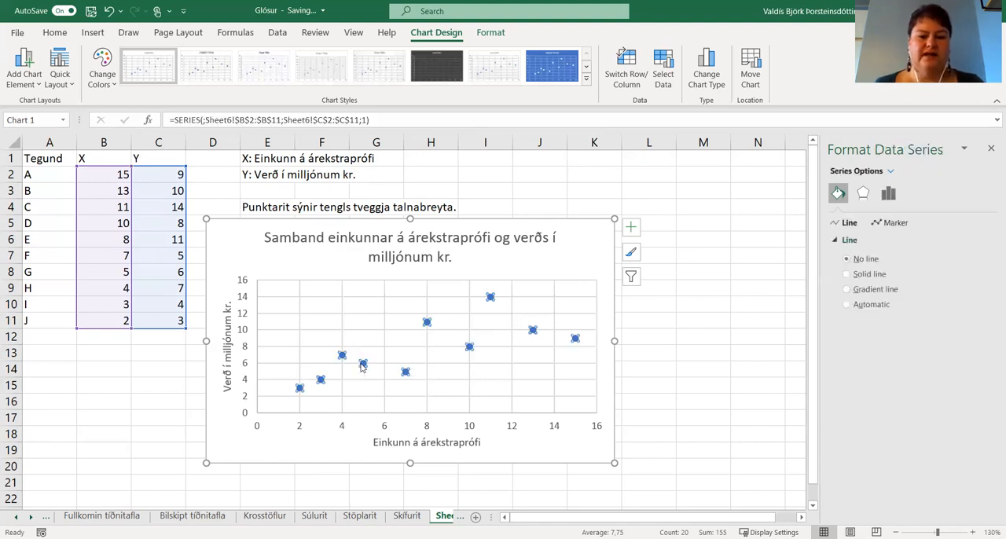
pyautogui.rightClick(362, 367)
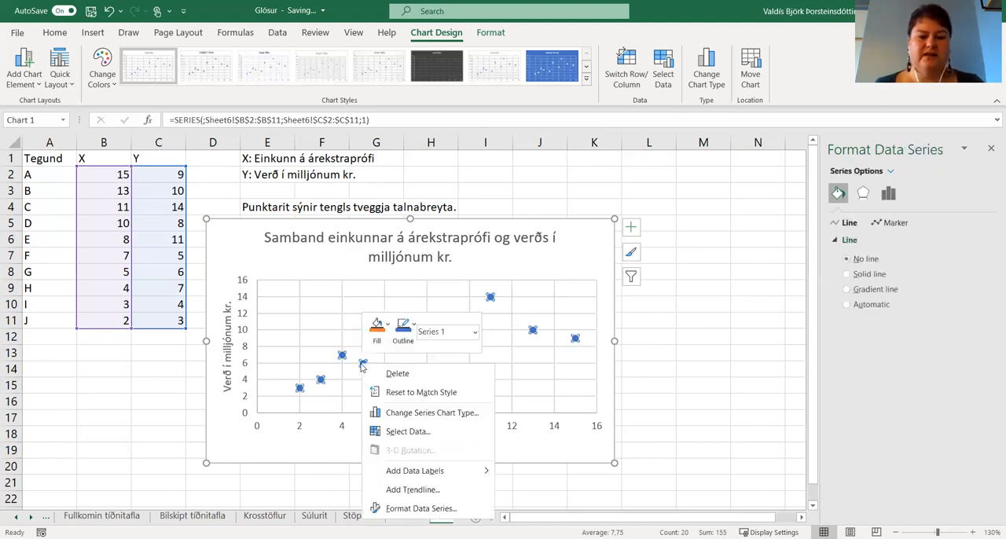
pyautogui.click(441, 489)
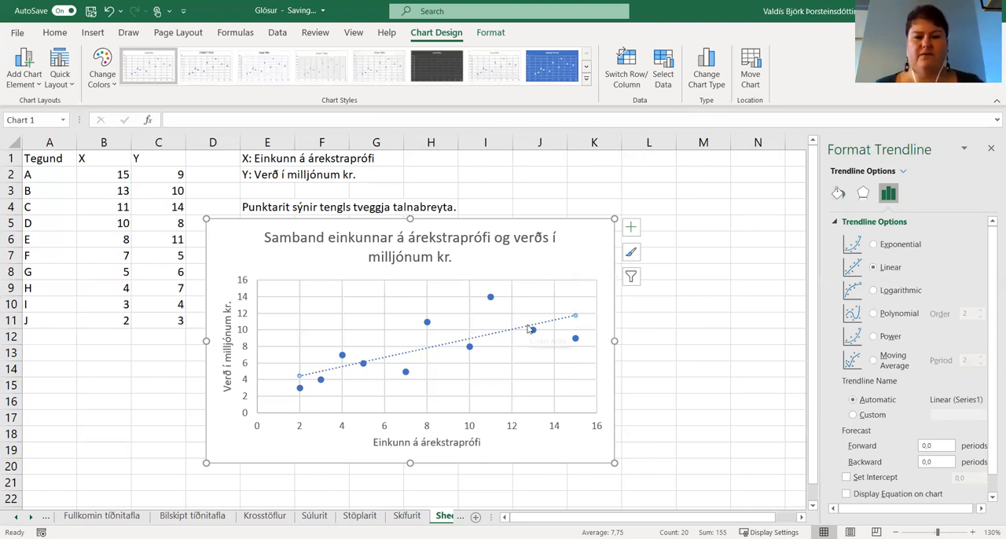
pyautogui.click(542, 190)
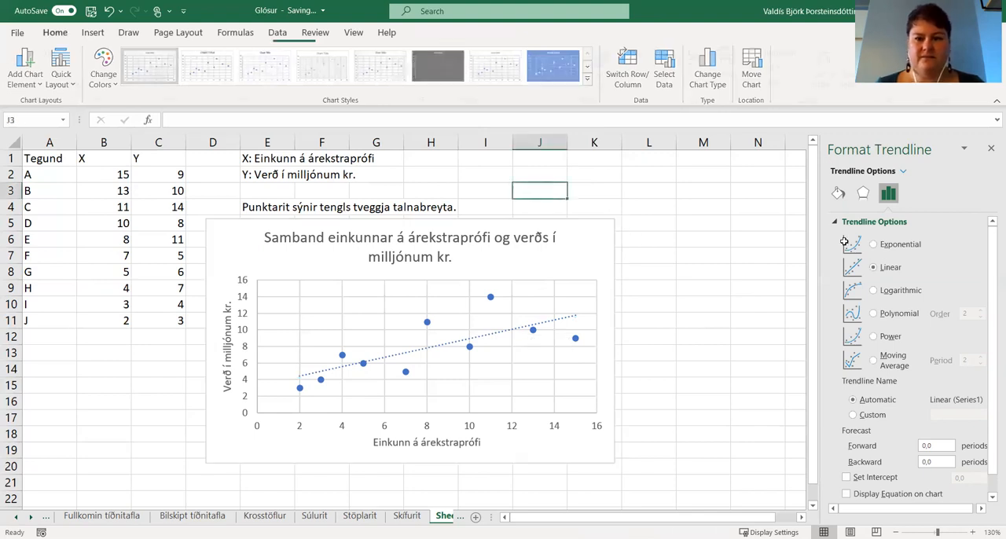